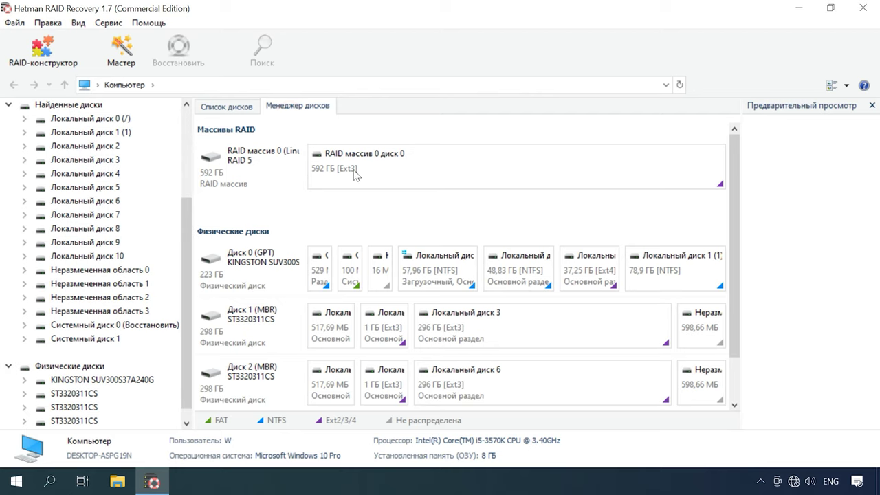
# - Open RAID массив 0 диск 0 and analyse it with a quick scan (Быстрое сканирование)
pyautogui.click(276, 175)
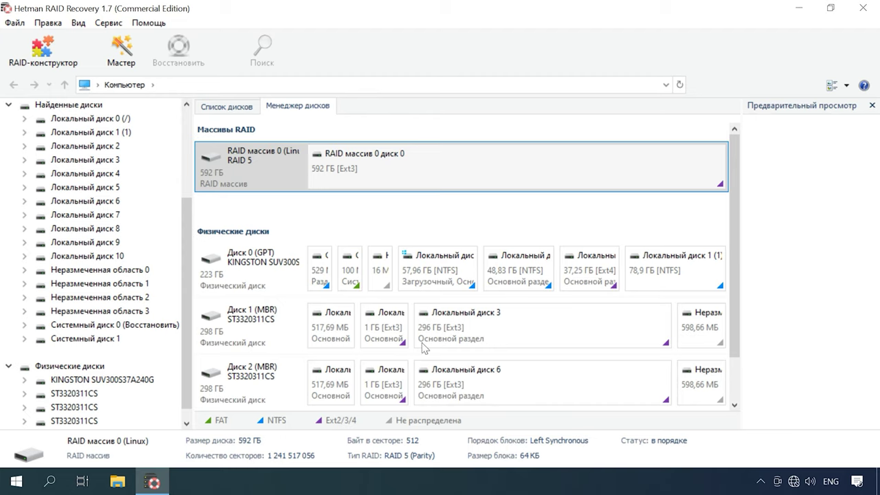
pyautogui.click(387, 165)
pyautogui.rightClick(387, 165)
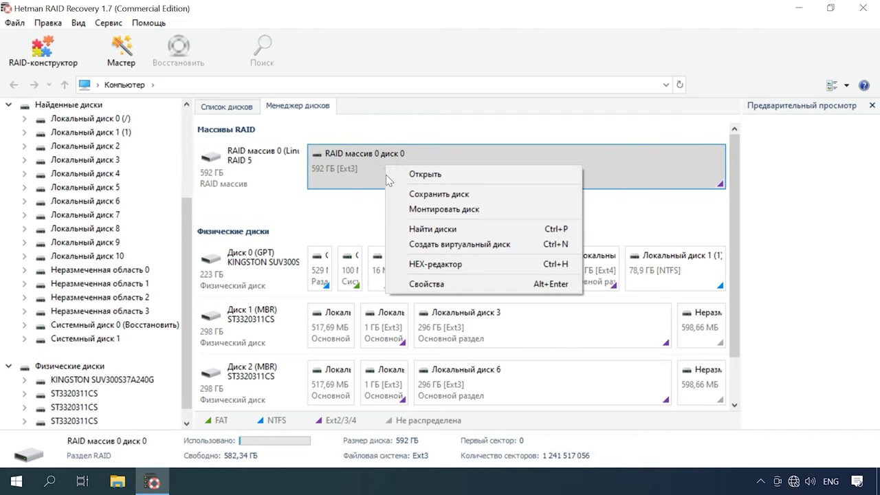
pyautogui.click(429, 180)
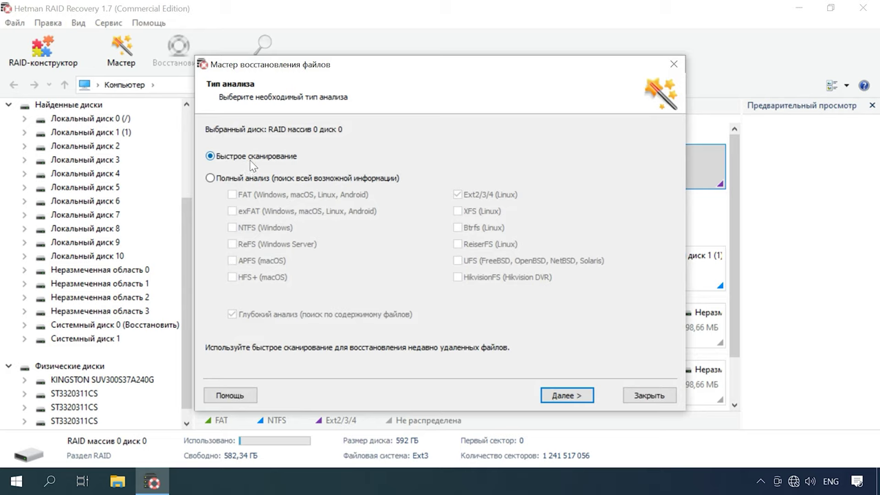
pyautogui.click(563, 397)
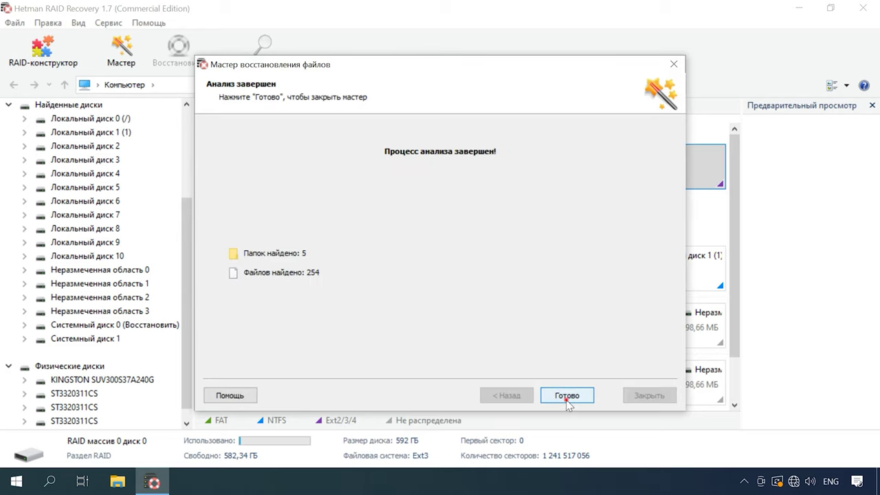
pyautogui.click(567, 398)
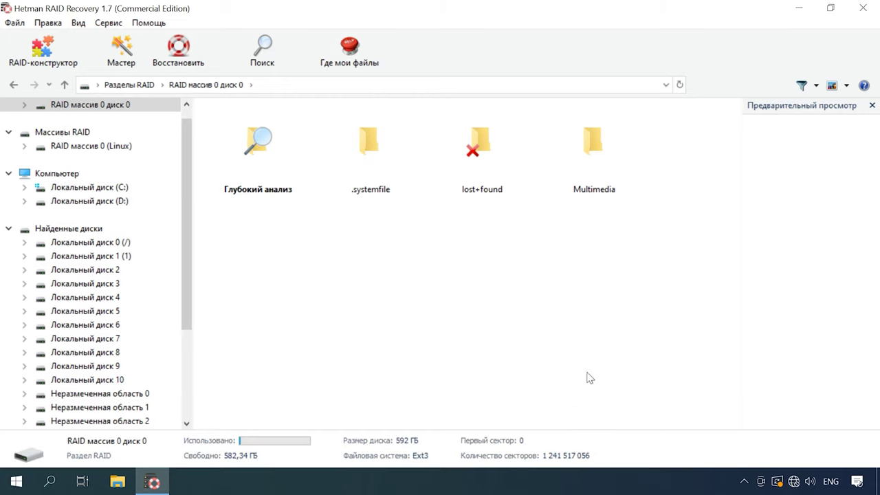
# - Examine the found files in the Multimedia folder and its look subfolder
pyautogui.doubleClick(608, 189)
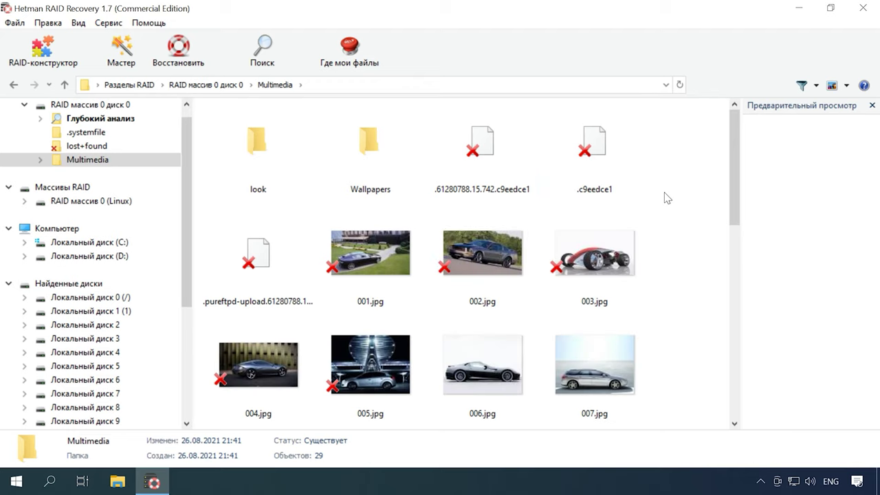
pyautogui.moveTo(731, 192)
pyautogui.mouseDown()
pyautogui.moveTo(719, 397)
pyautogui.moveTo(722, 200)
pyautogui.mouseUp()
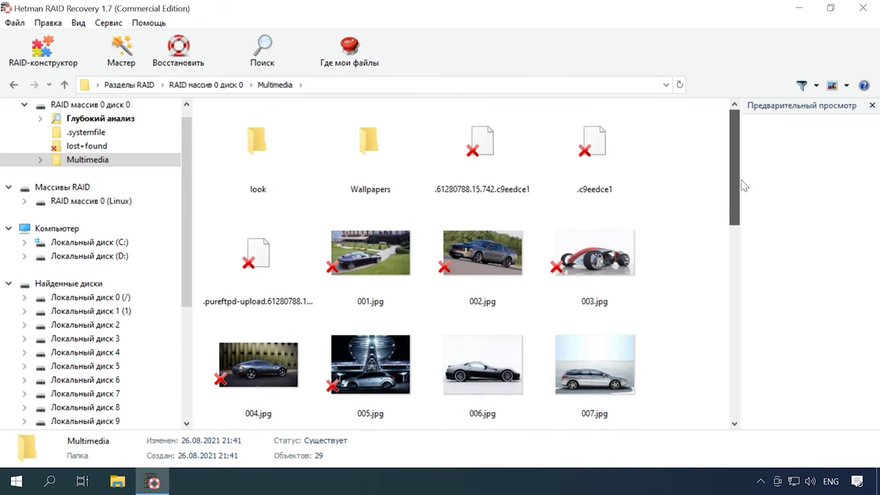
pyautogui.moveTo(676, 241); pyautogui.dragTo(413, 253)
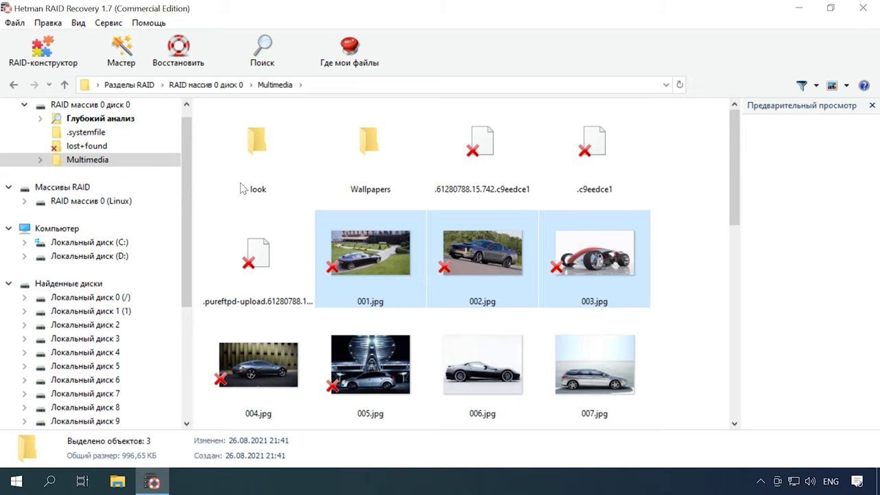
pyautogui.doubleClick(252, 169)
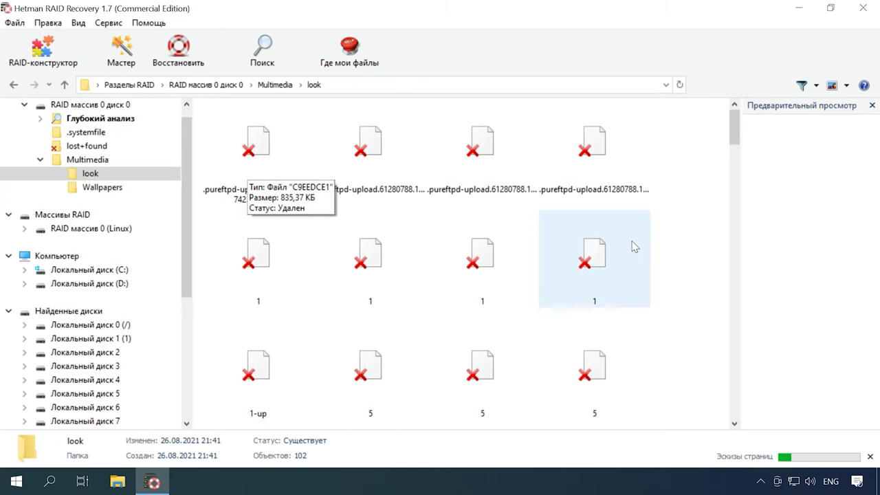
pyautogui.moveTo(736, 142); pyautogui.dragTo(740, 187)
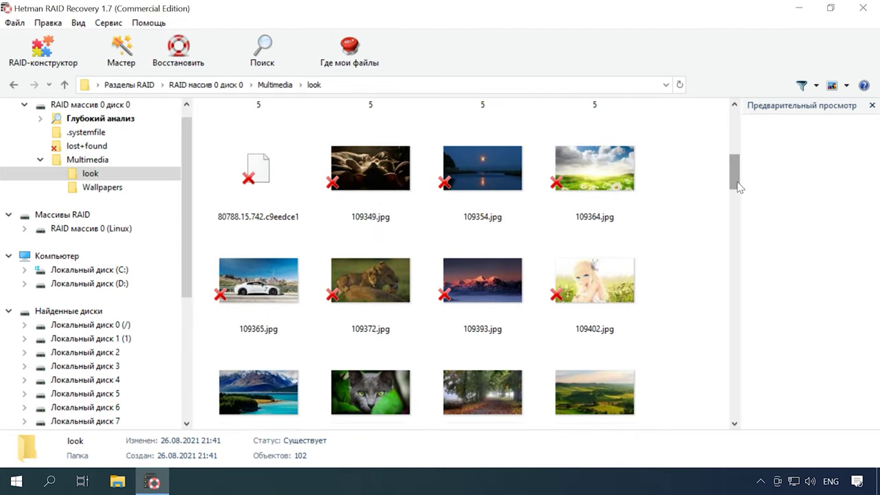
# - Recover 001.jpg, 002.jpg and 003.jpg from the Multimedia folder to the hard disk path C:\Восстановленные файлы\
pyautogui.click(64, 85)
pyautogui.click(670, 260)
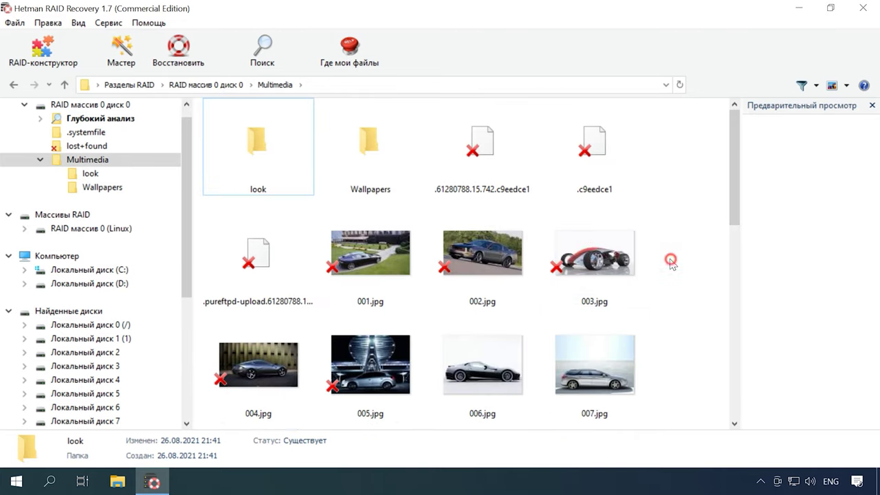
pyautogui.moveTo(674, 257); pyautogui.dragTo(368, 282)
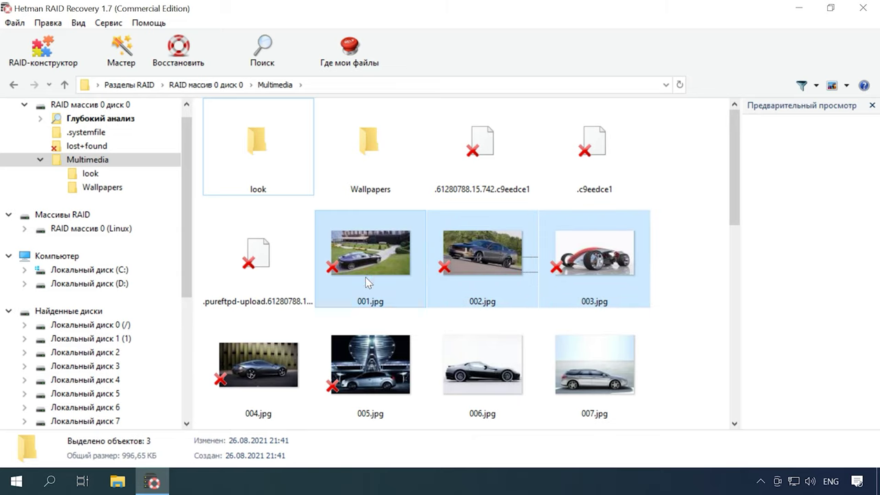
pyautogui.click(177, 59)
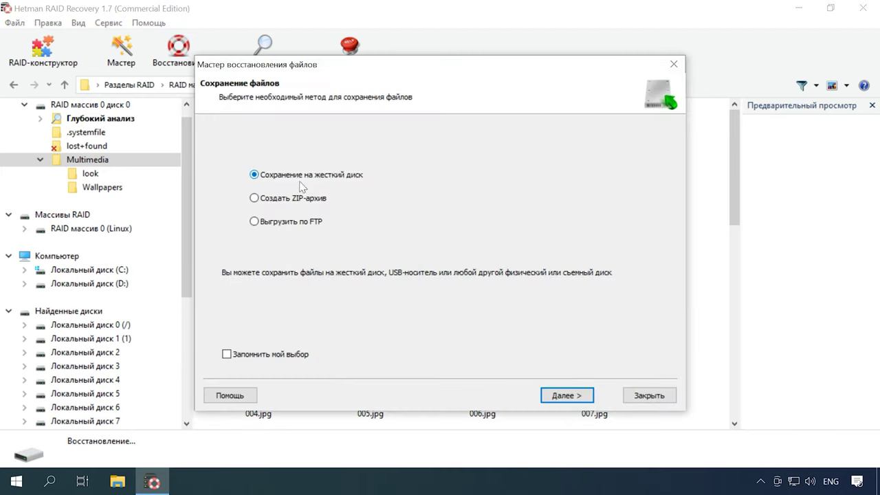
pyautogui.click(566, 395)
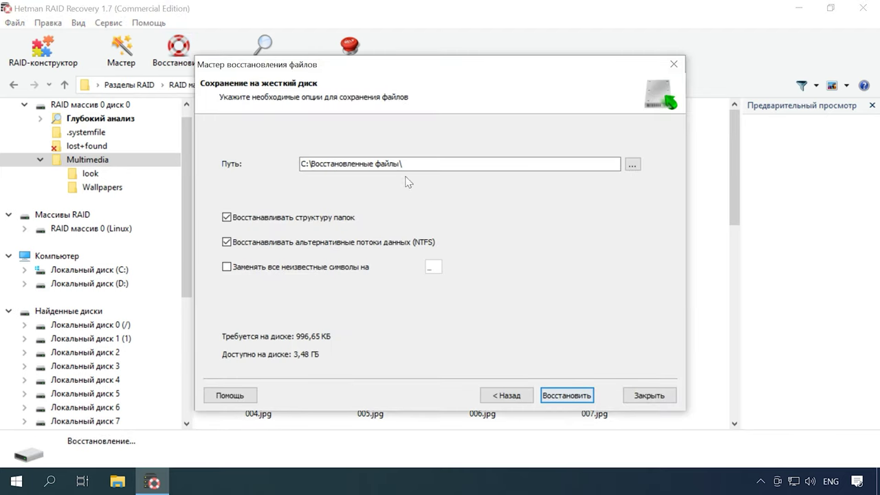
pyautogui.click(559, 394)
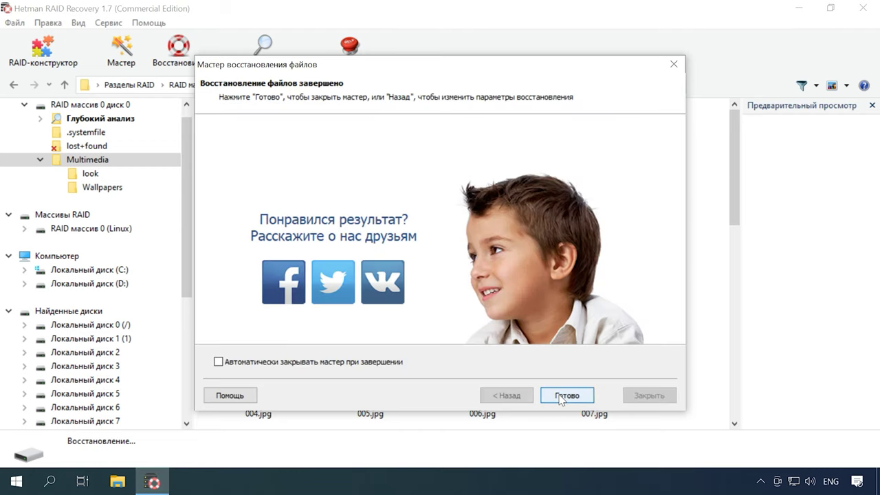
pyautogui.click(570, 399)
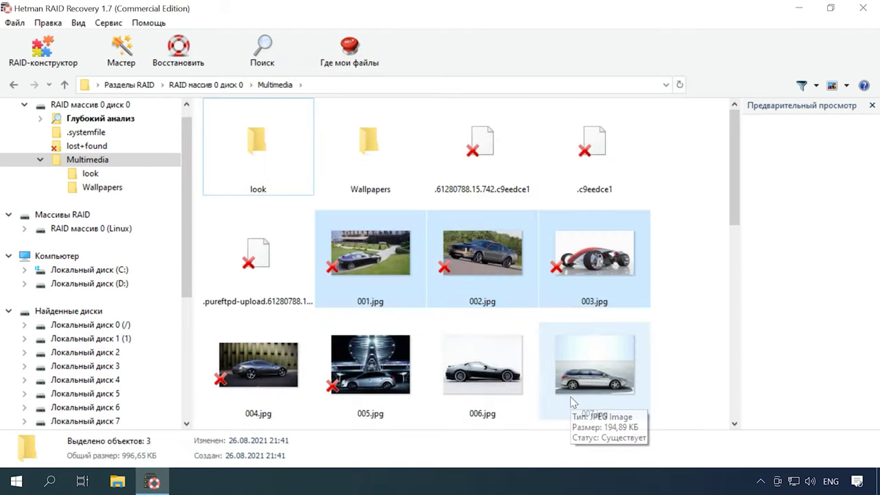
# - Switch to File Explorer and check the recovered images in the Восстановленные файлы folder on drive C
pyautogui.click(118, 482)
pyautogui.doubleClick(209, 205)
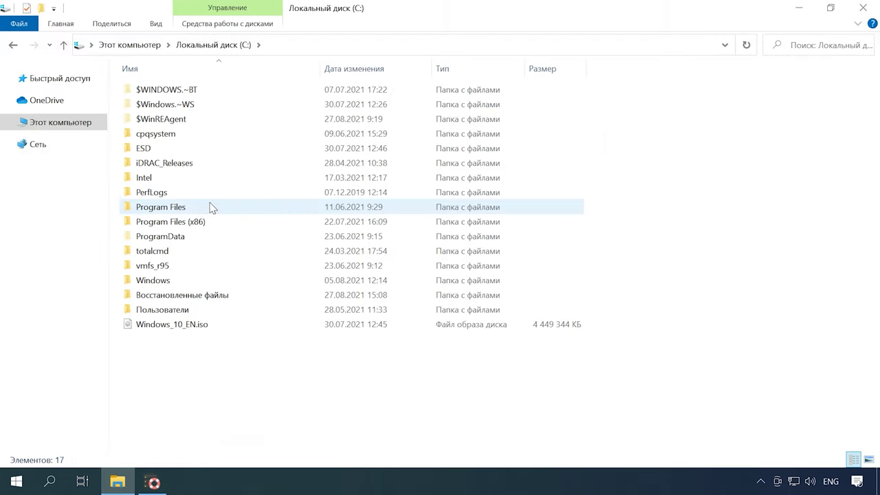
pyautogui.doubleClick(208, 297)
pyautogui.moveTo(398, 115); pyautogui.dragTo(169, 128)
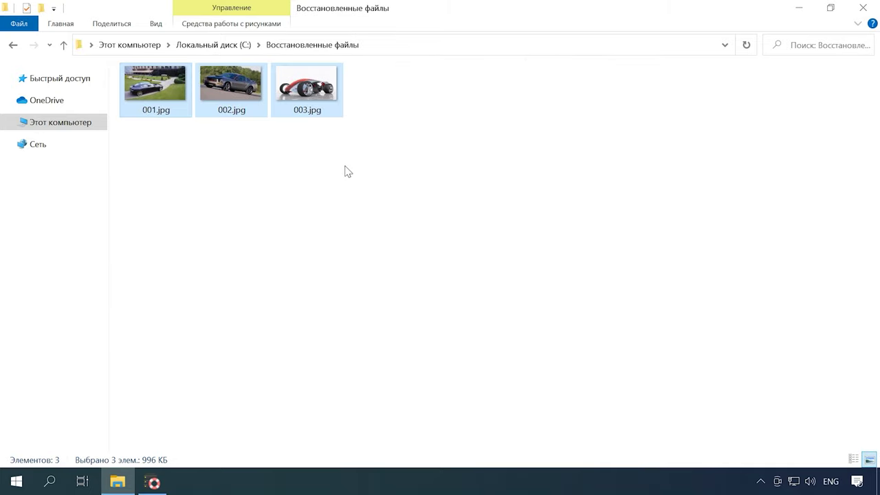
# - Back in Hetman RAID Recovery, review the RAID parameters and member disks in the properties of RAID массив 0 (Linux)
pyautogui.rightClick(278, 157)
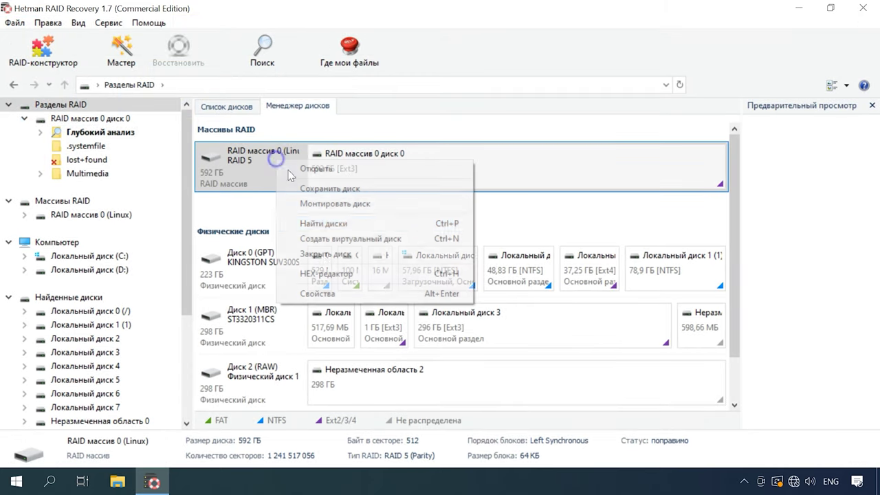
pyautogui.click(331, 292)
pyautogui.click(368, 97)
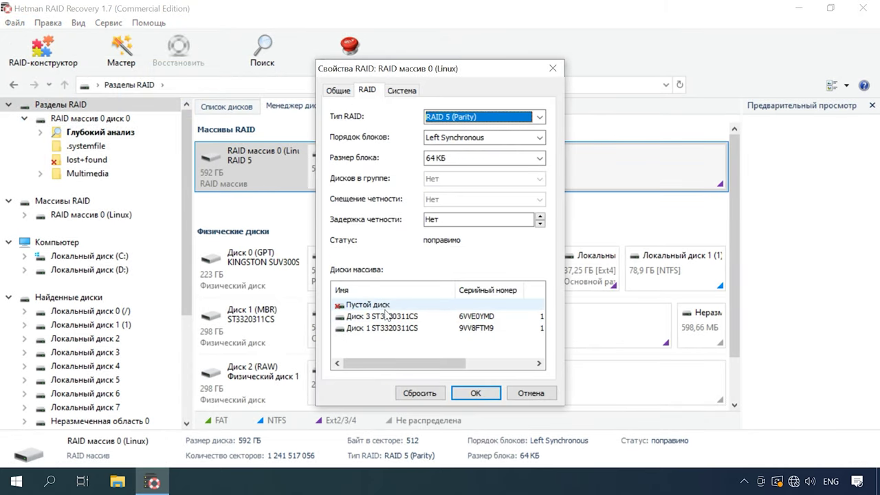
pyautogui.click(473, 392)
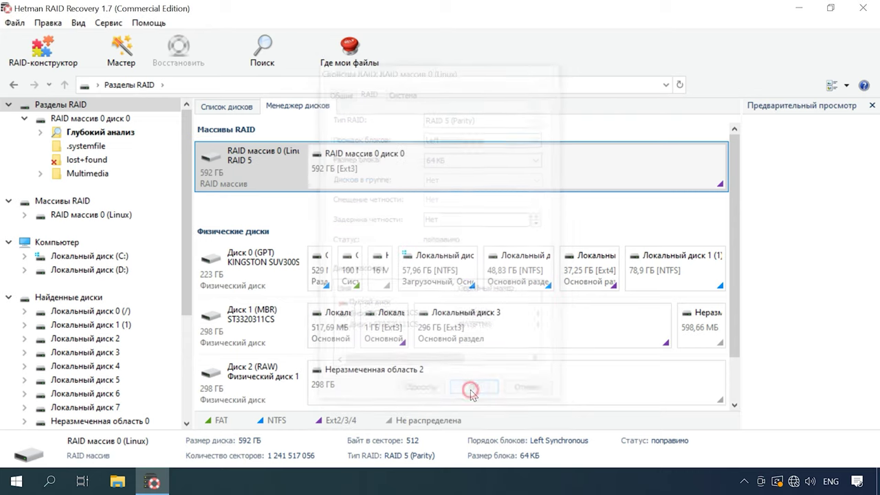
# - Open RAID массив 0 диск 0 and look through the files in its Multimedia folder
pyautogui.doubleClick(485, 161)
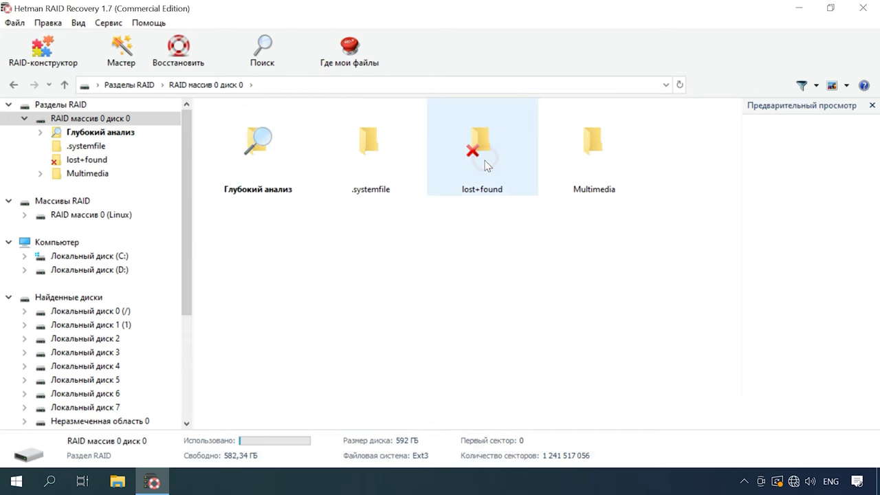
pyautogui.doubleClick(629, 191)
pyautogui.moveTo(734, 193)
pyautogui.mouseDown()
pyautogui.moveTo(721, 413)
pyautogui.moveTo(723, 183)
pyautogui.mouseUp()
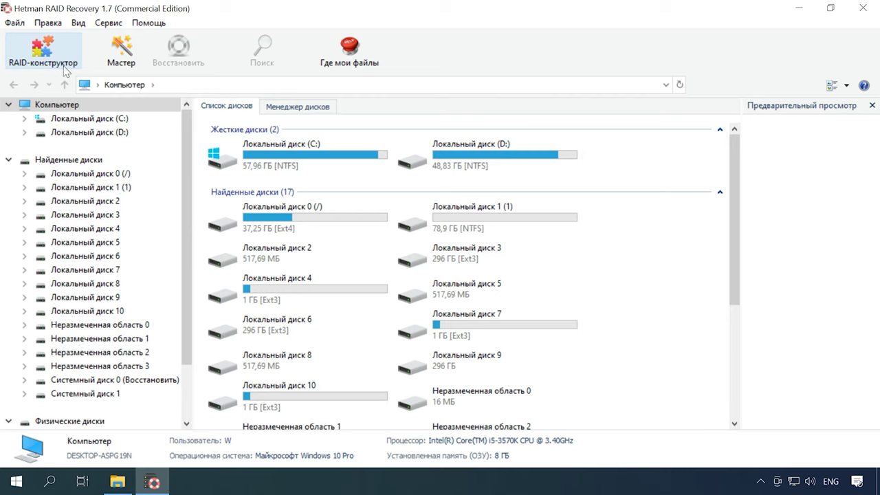
# - Start the RAID constructor and choose manual array creation (Создание вручную)
pyautogui.click(61, 71)
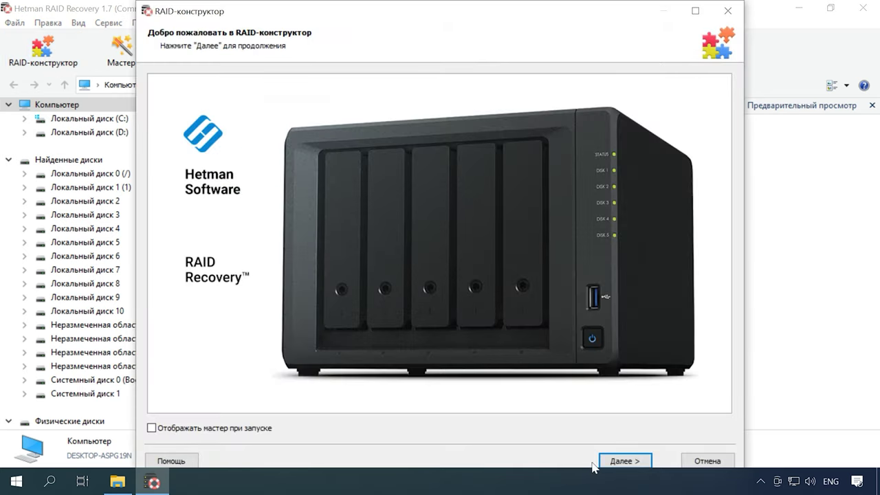
pyautogui.click(621, 461)
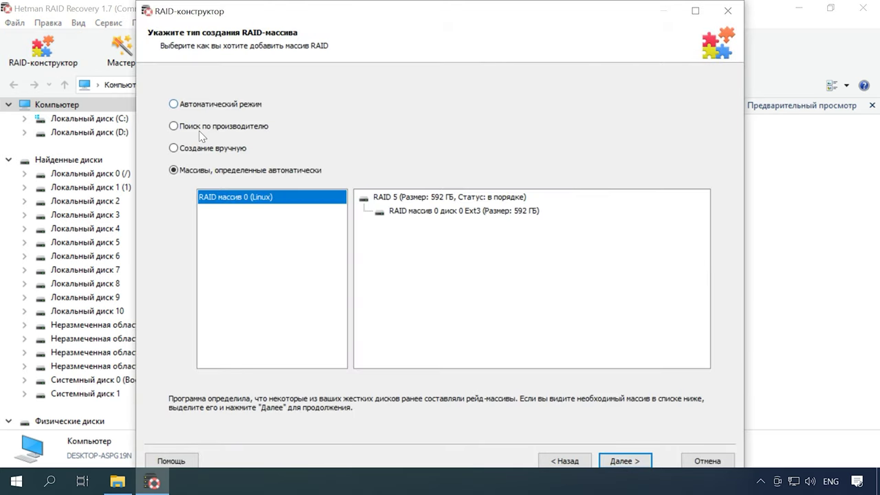
pyautogui.click(198, 148)
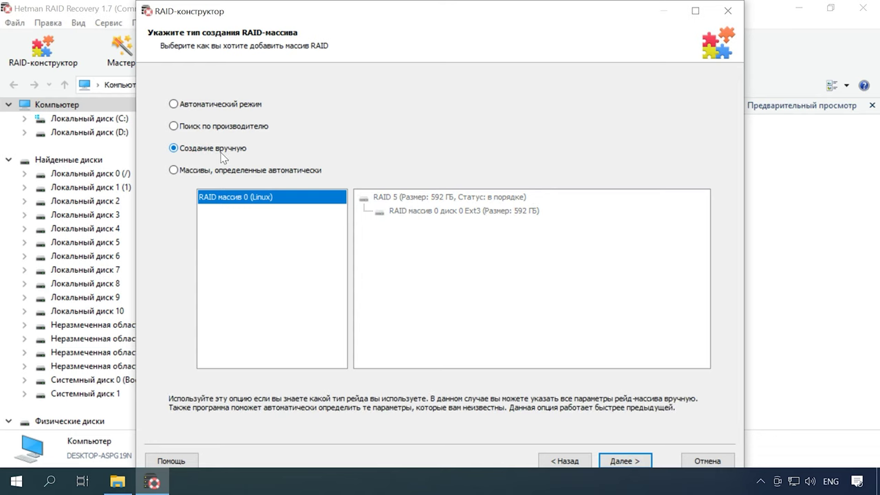
pyautogui.click(628, 464)
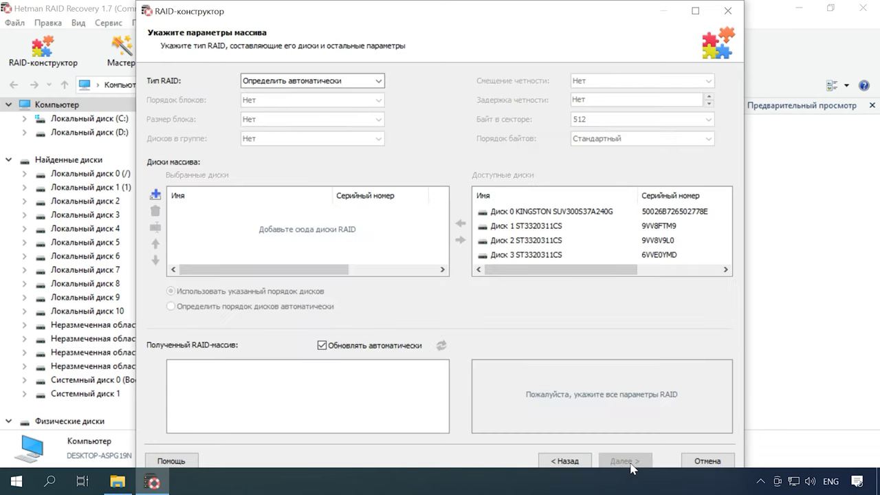
# - Set the array parameters to RAID 5 (Parity), Left Synchronous block order and a 64 КБ block size
pyautogui.click(378, 81)
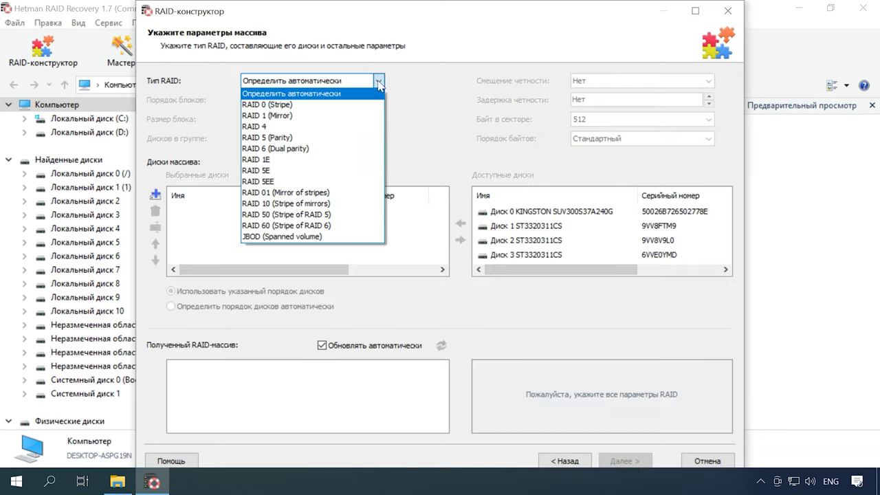
pyautogui.click(282, 139)
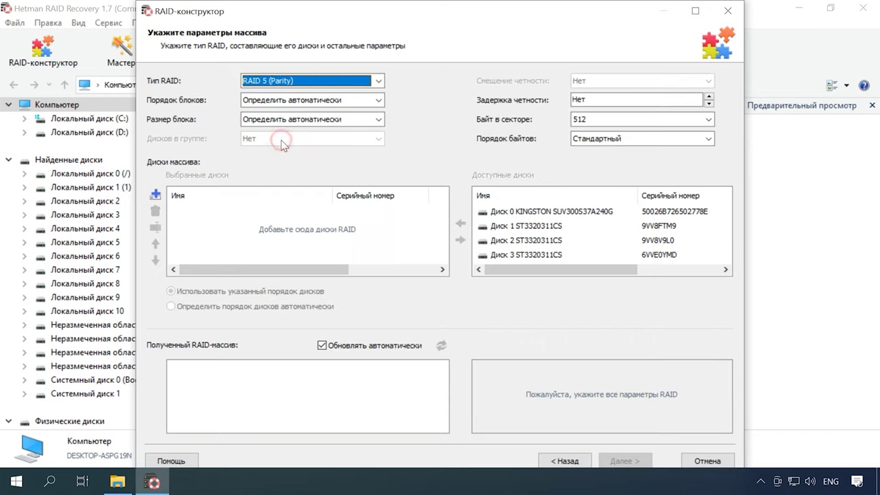
pyautogui.click(379, 99)
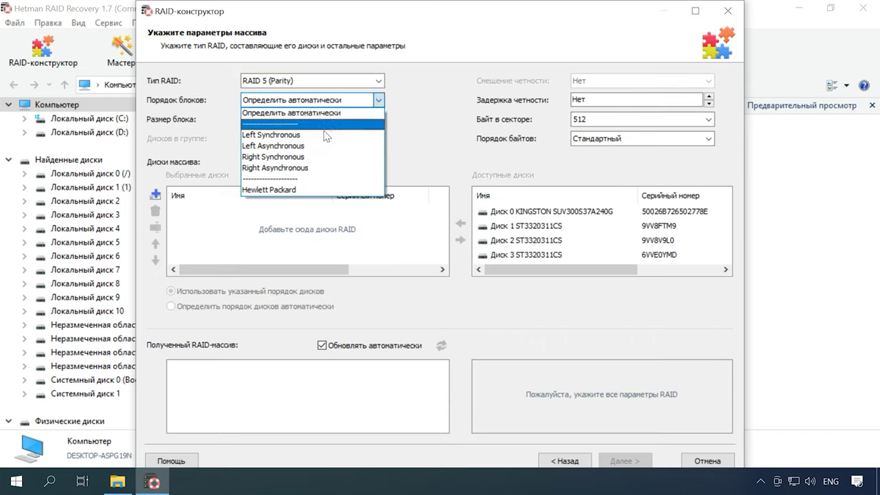
pyautogui.click(304, 139)
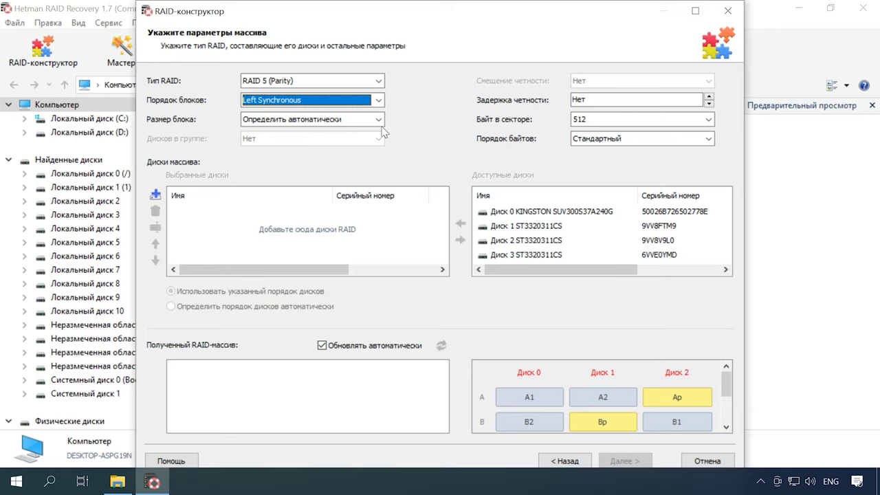
pyautogui.click(379, 120)
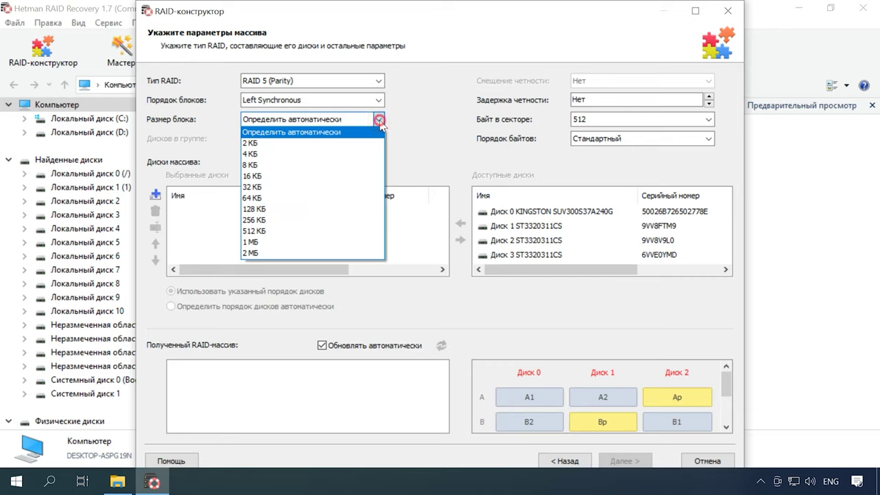
pyautogui.click(271, 206)
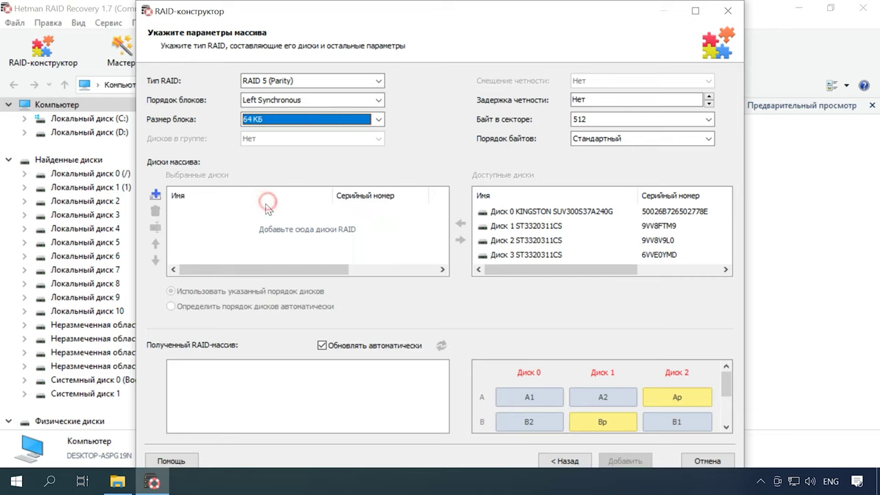
# - Add the three ST3320311CS drives to the array's member disks in the order Диск 3, Диск 1, Диск 2
pyautogui.click(550, 256)
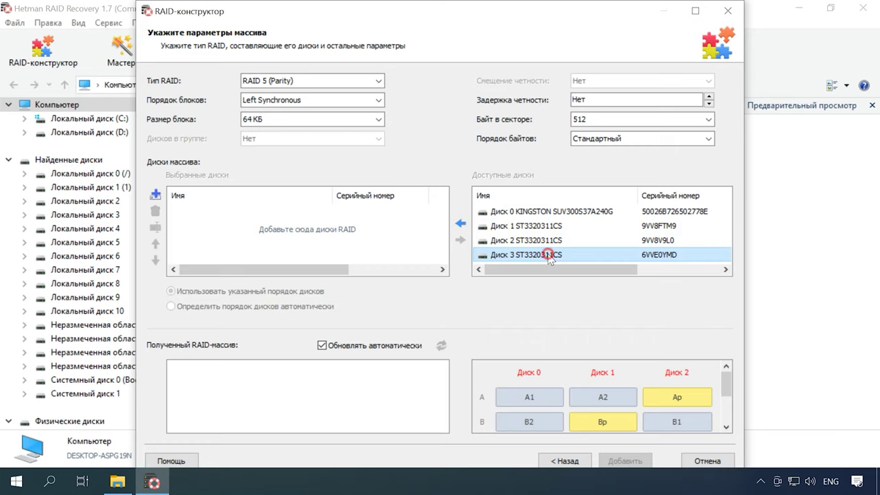
pyautogui.click(460, 224)
pyautogui.click(464, 225)
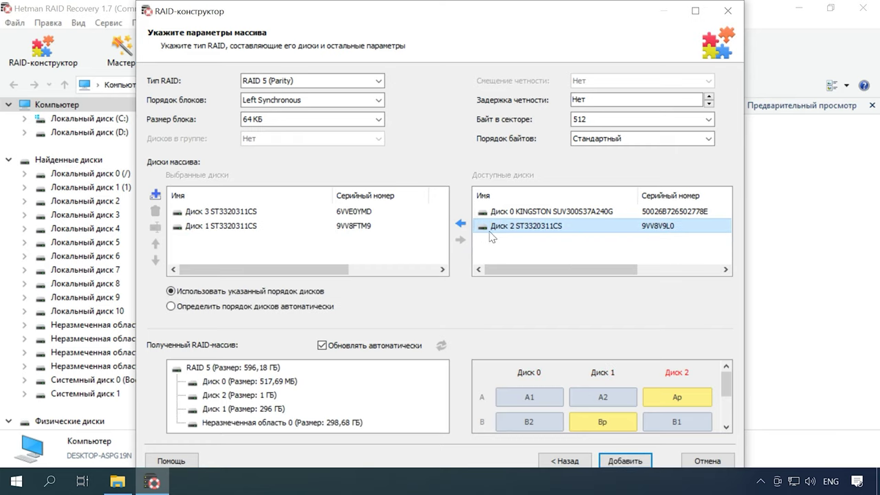
pyautogui.click(461, 225)
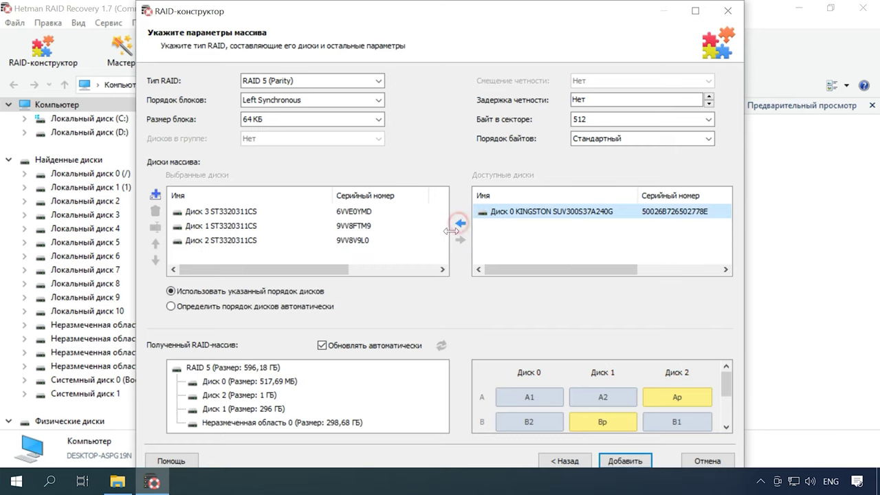
# - Reorder the array's member disks to Диск 2, Диск 3, Диск 1
pyautogui.click(252, 240)
pyautogui.moveTo(252, 240); pyautogui.dragTo(252, 226)
pyautogui.click(206, 211)
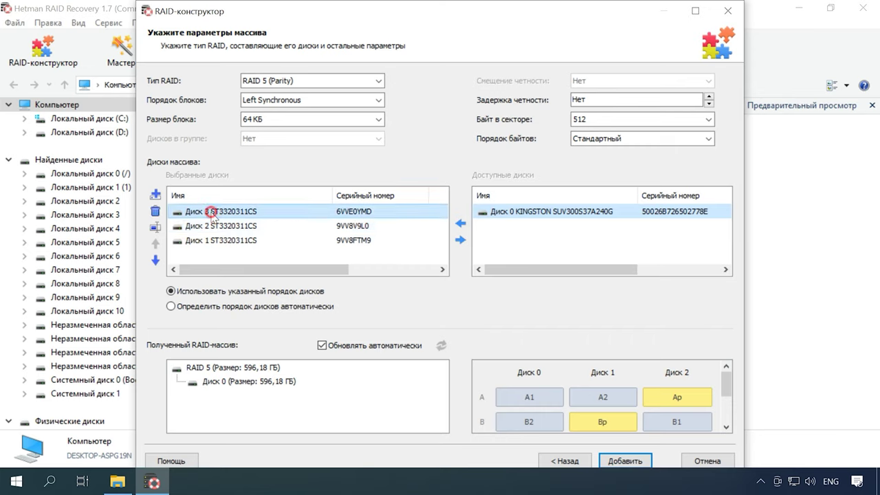
pyautogui.click(155, 260)
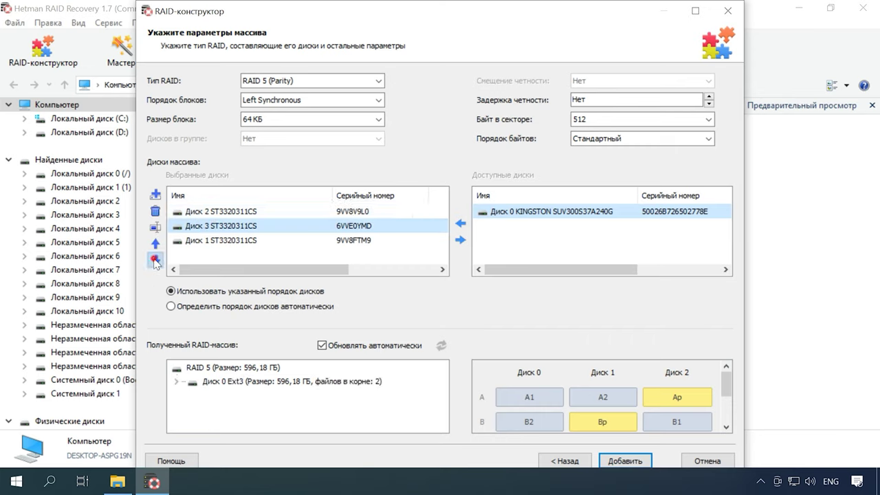
pyautogui.click(156, 260)
pyautogui.click(156, 243)
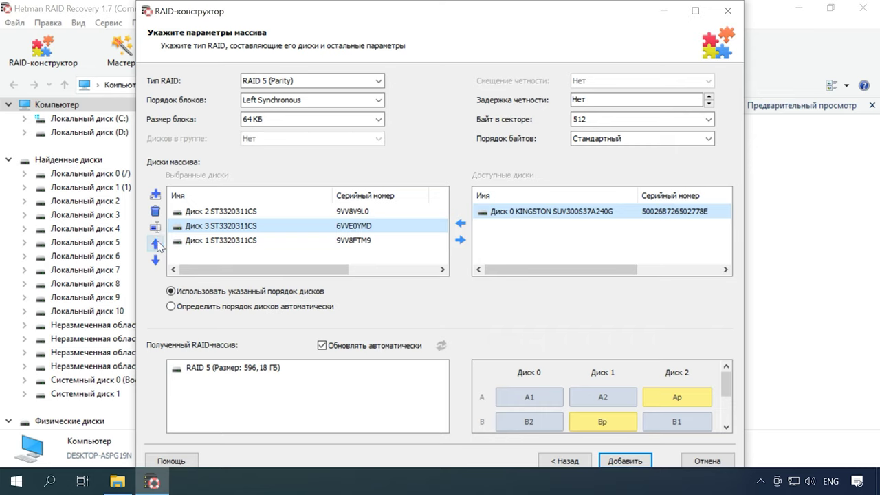
# - Check the contents of the Ext3 disk in the resulting array and look over the three member disks
pyautogui.click(253, 385)
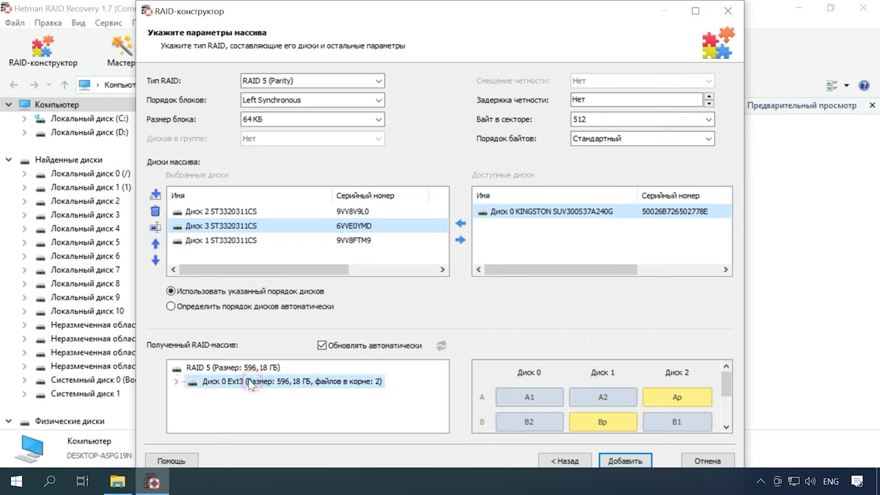
pyautogui.click(177, 382)
pyautogui.click(177, 382)
pyautogui.click(261, 213)
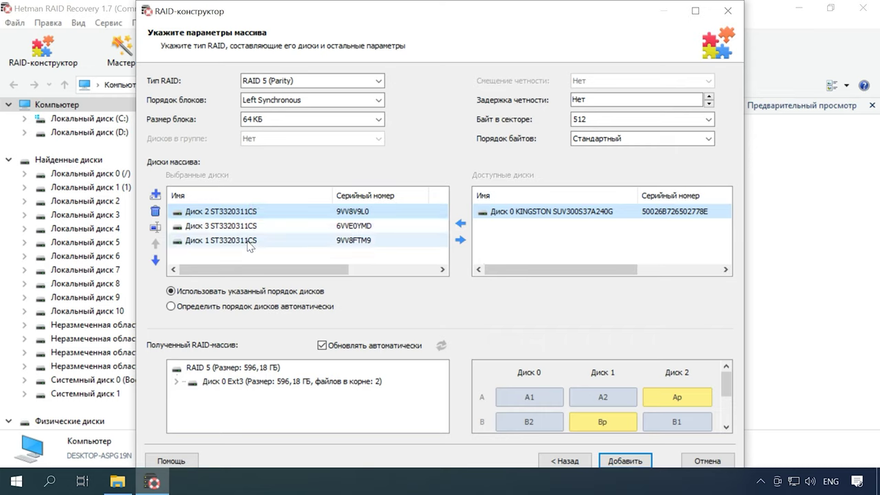
pyautogui.click(251, 231)
pyautogui.click(251, 241)
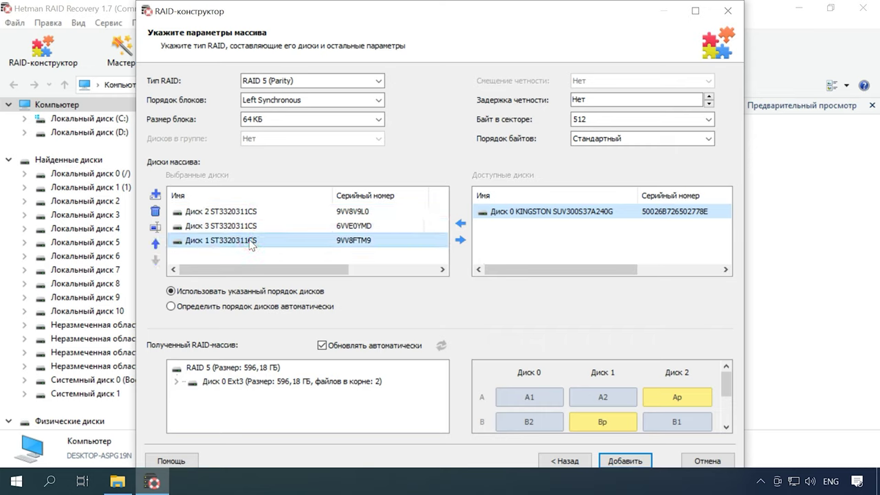
# - Add an empty disk placeholder after the three array members and remove it again
pyautogui.click(155, 228)
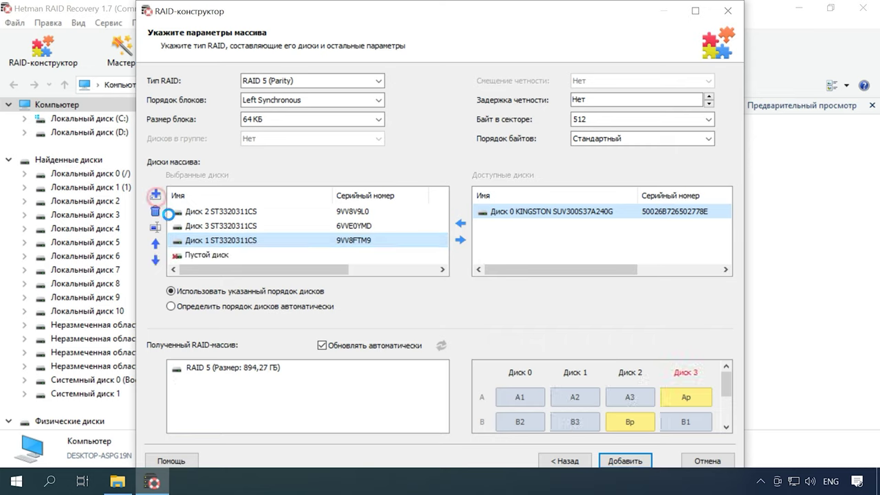
pyautogui.click(207, 256)
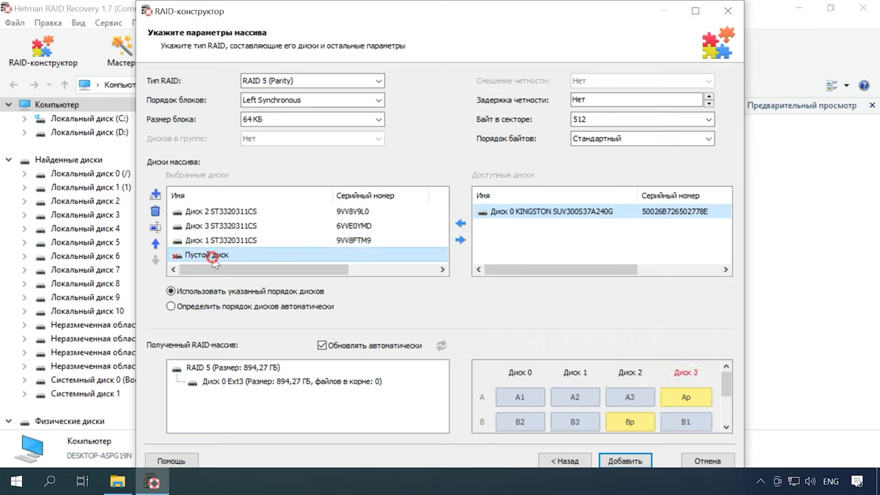
pyautogui.click(156, 212)
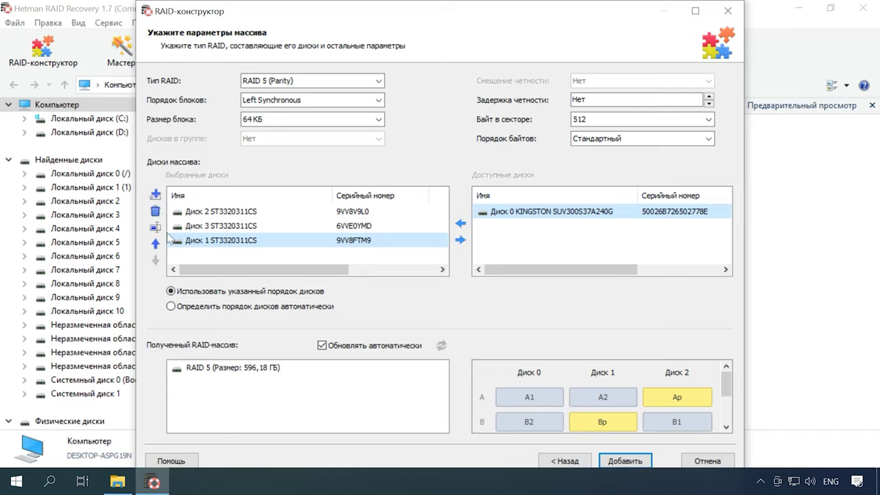
pyautogui.click(206, 255)
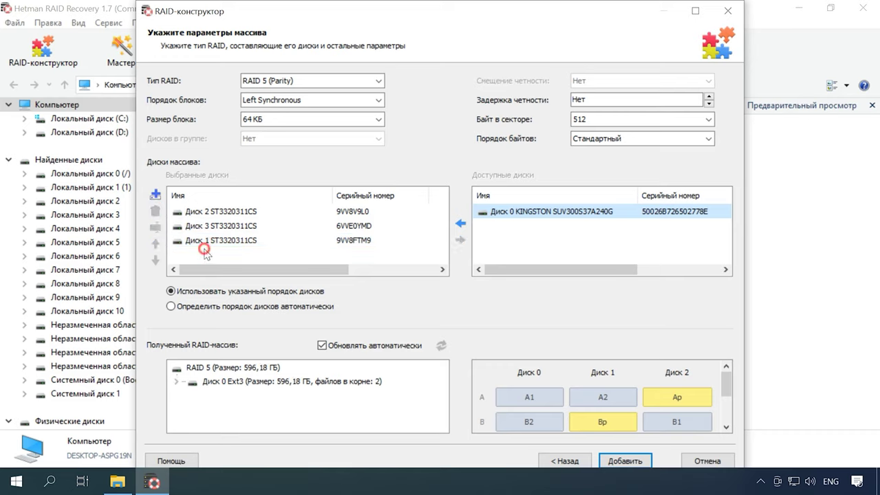
# - Check the offset and size in the disk options of Диск 2 ST3320311CS and accept them
pyautogui.click(207, 211)
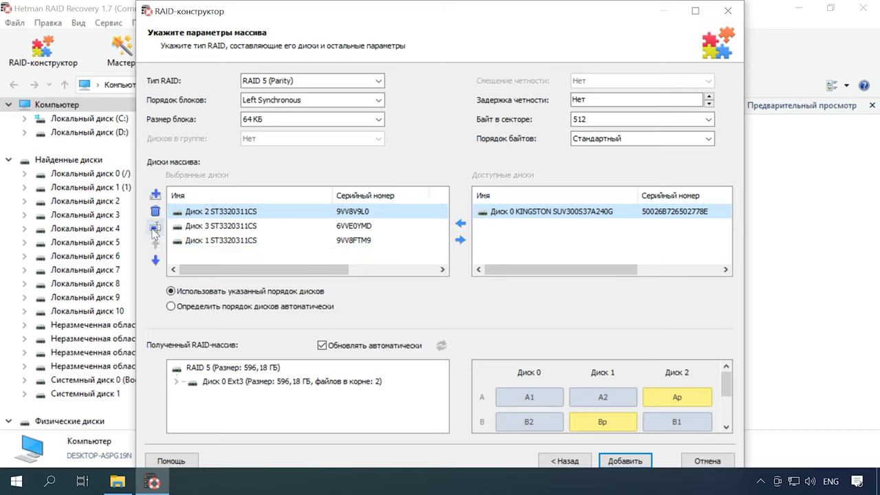
pyautogui.click(154, 228)
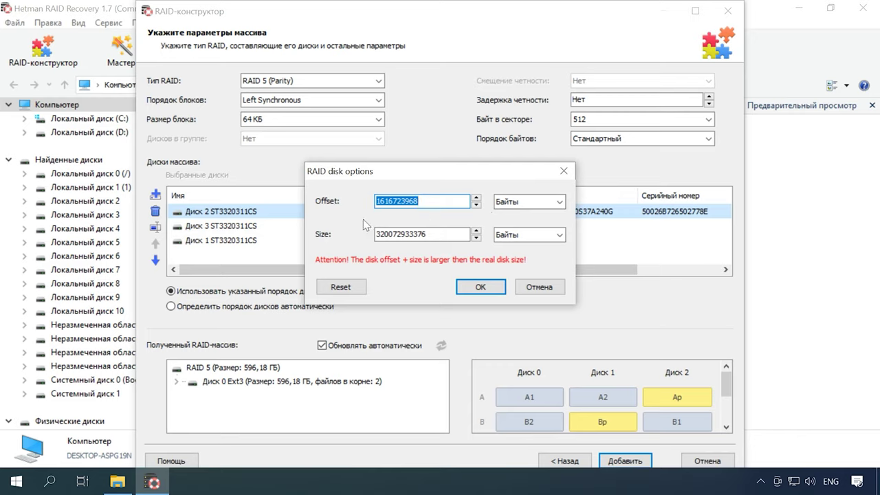
pyautogui.click(481, 287)
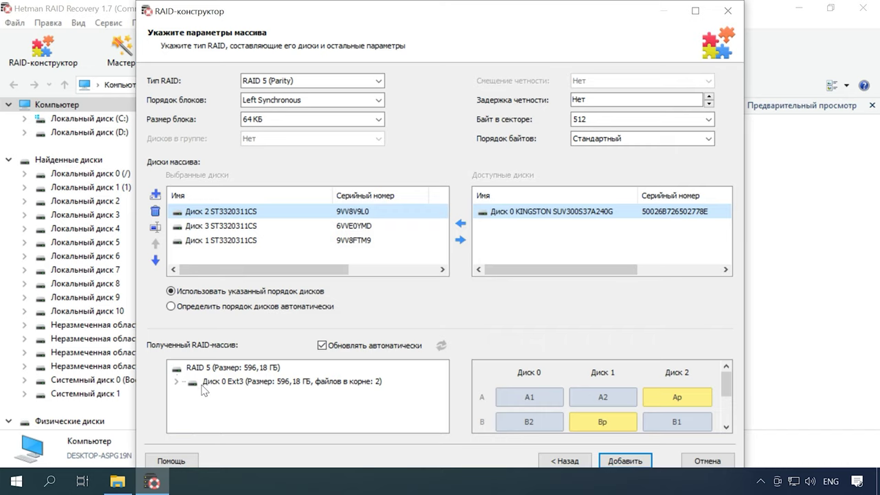
# - Check for the Multimedia folder on the resulting array's Ext3 disk and add the constructed array to the program
pyautogui.click(175, 381)
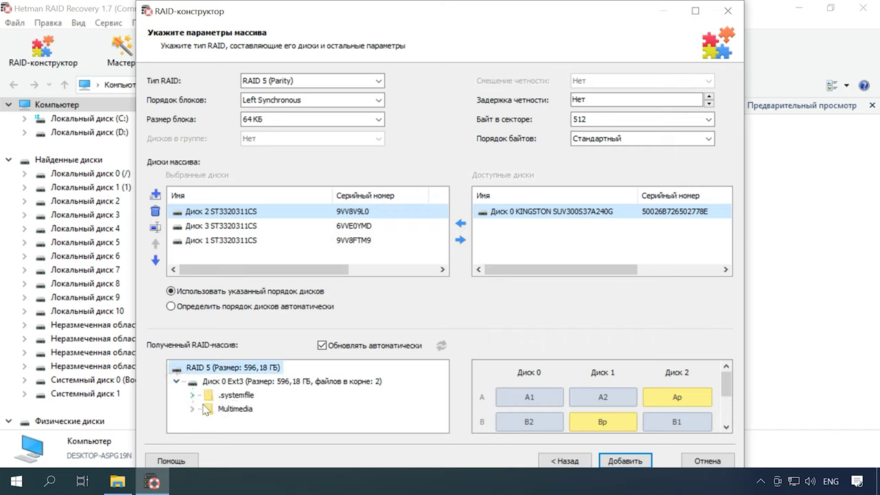
pyautogui.click(237, 409)
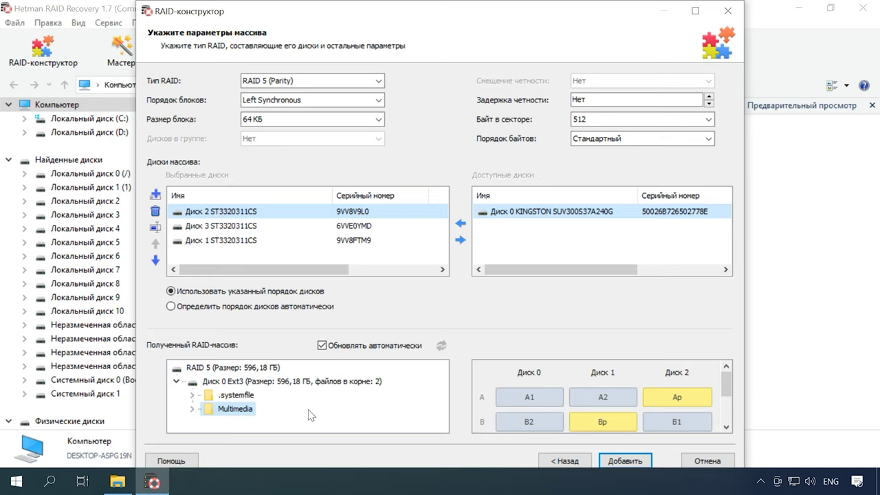
pyautogui.click(631, 462)
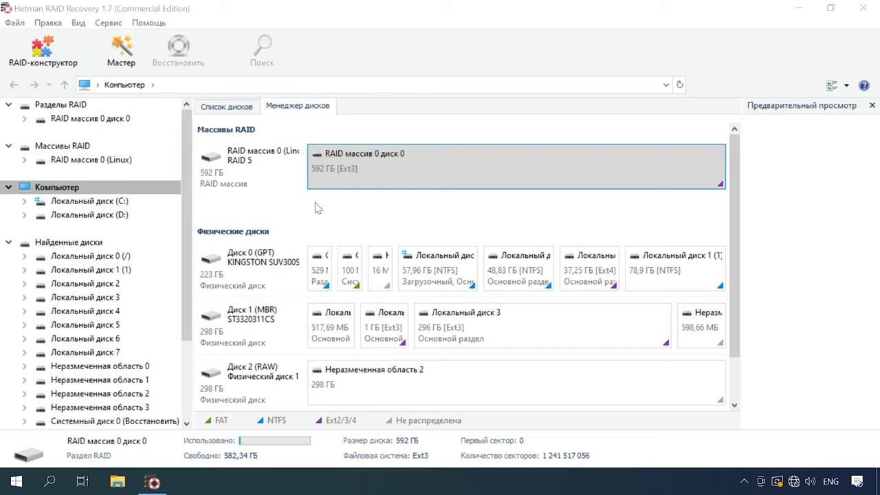
# - Open the RAID array's Ext3 disk and run the file recovery wizard's analysis through to completion
pyautogui.rightClick(425, 172)
pyautogui.click(467, 181)
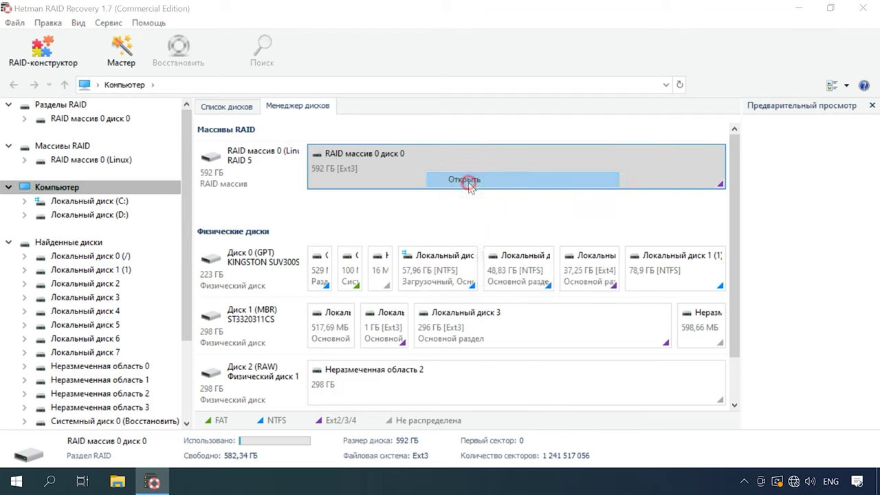
pyautogui.click(560, 400)
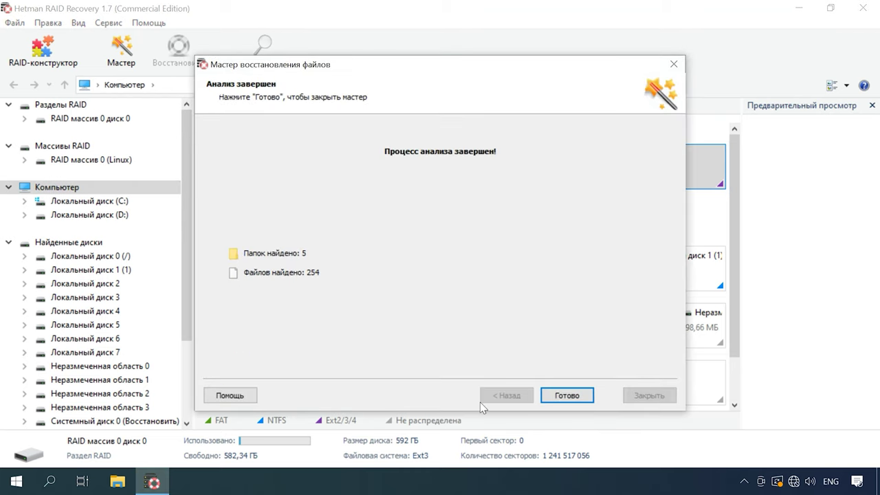
pyautogui.click(567, 397)
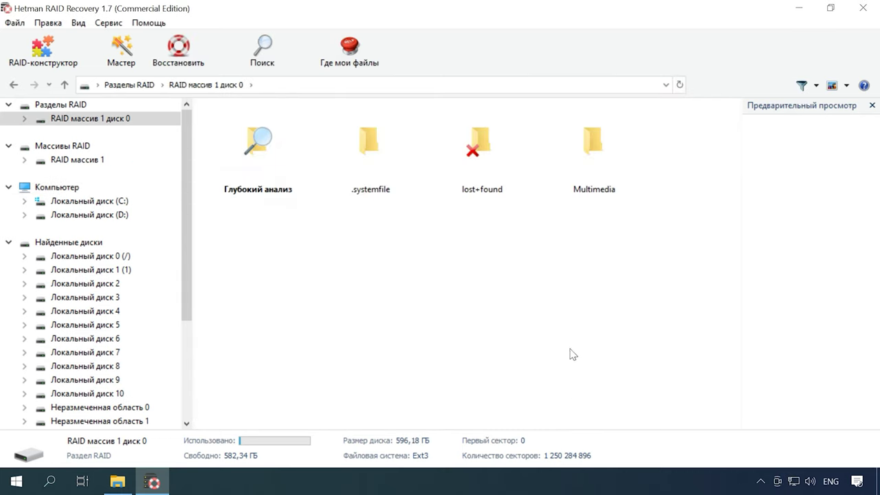
# - Open the Multimedia folder on the analysed RAID disk to browse its files
pyautogui.click(601, 180)
pyautogui.doubleClick(601, 181)
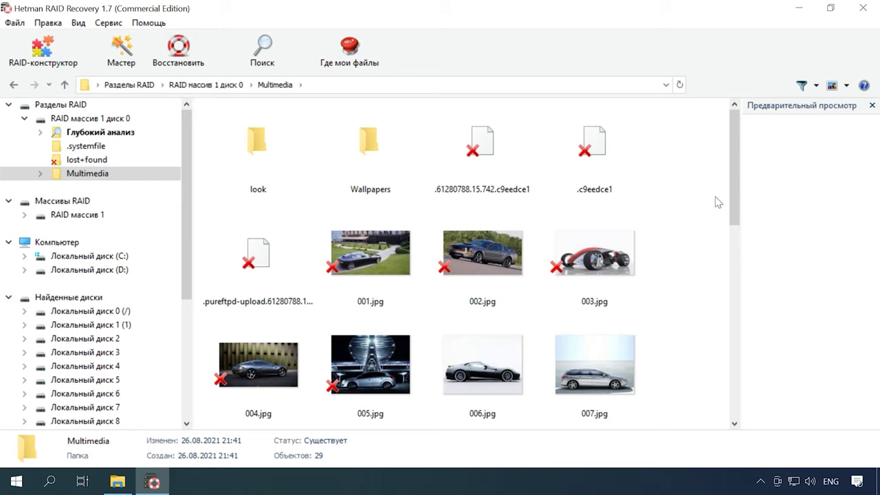
pyautogui.moveTo(736, 189)
pyautogui.mouseDown()
pyautogui.moveTo(735, 364)
pyautogui.moveTo(710, 407)
pyautogui.moveTo(722, 180)
pyautogui.mouseUp()
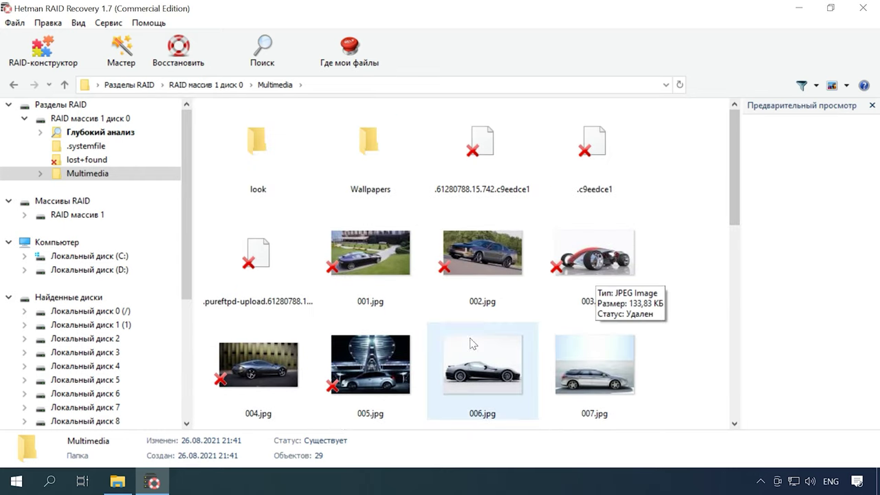
# - Recover 004.jpg and 005.jpg to the hard disk in C:\Восстановленные файлы\, restoring the folder structure and alternate data streams
pyautogui.click(222, 372)
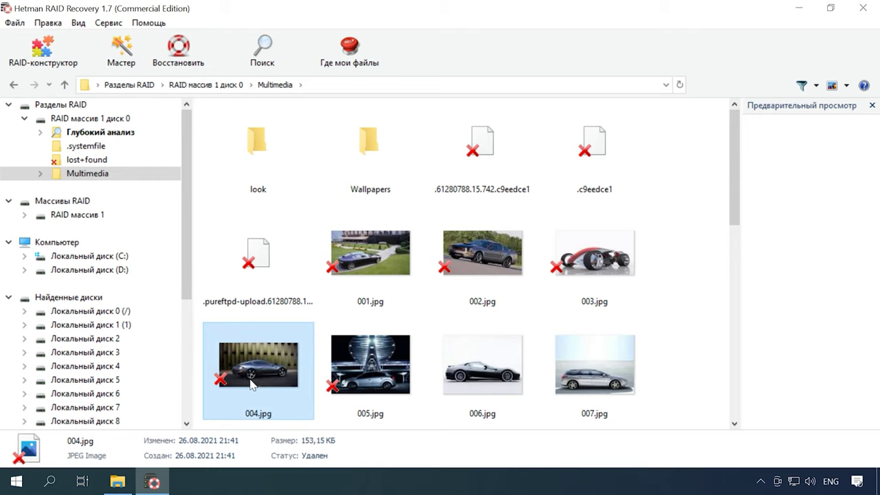
pyautogui.keyDown('ctrl'); pyautogui.click(338, 344); pyautogui.keyUp('ctrl')
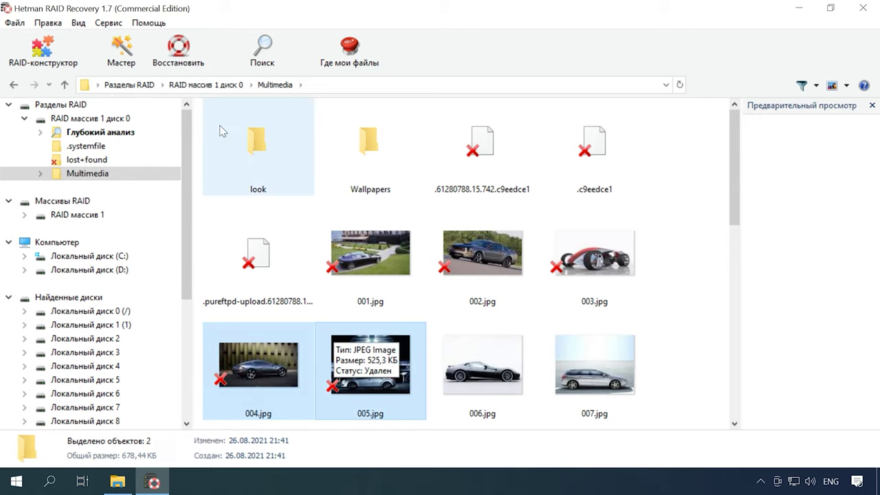
pyautogui.click(180, 62)
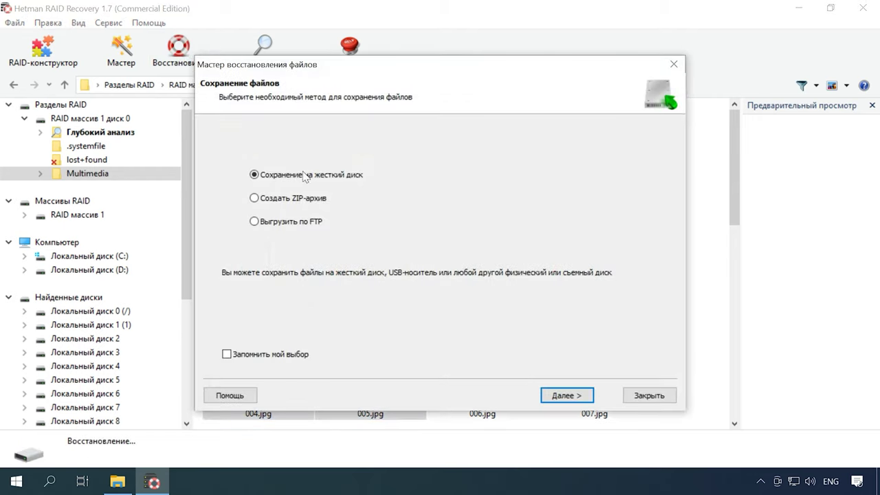
pyautogui.click(554, 396)
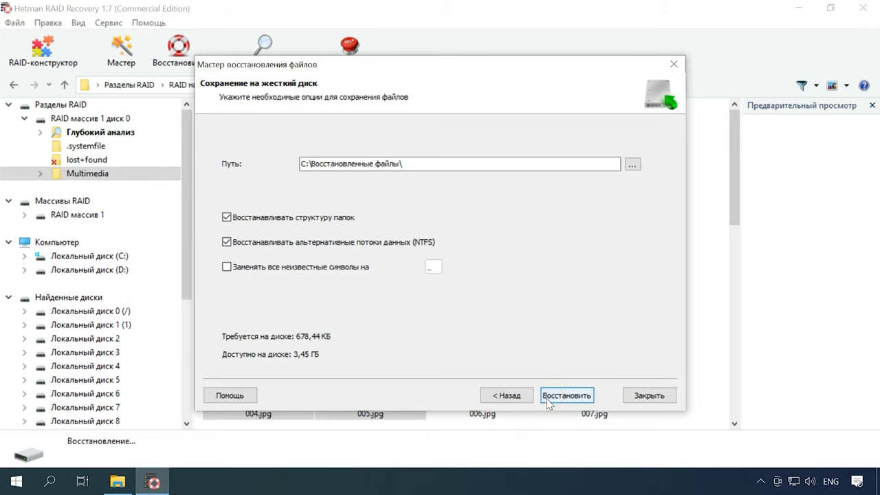
pyautogui.click(588, 399)
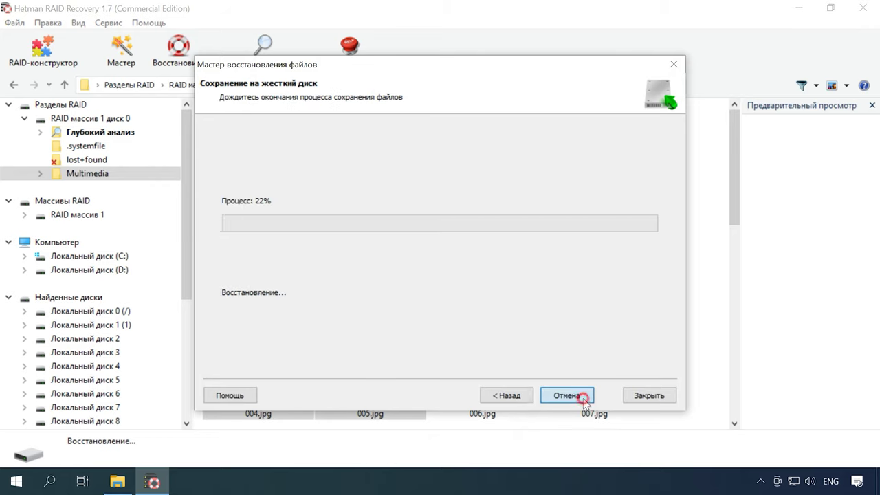
pyautogui.click(584, 401)
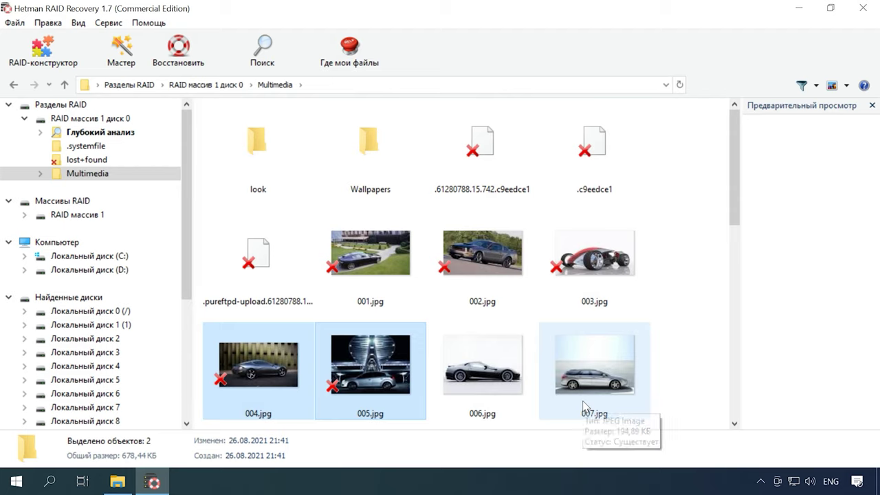
# - Switch to File Explorer and check the recovered 004.jpg and 005.jpg in the Восстановленные файлы folder
pyautogui.click(126, 484)
pyautogui.moveTo(550, 121); pyautogui.dragTo(397, 120)
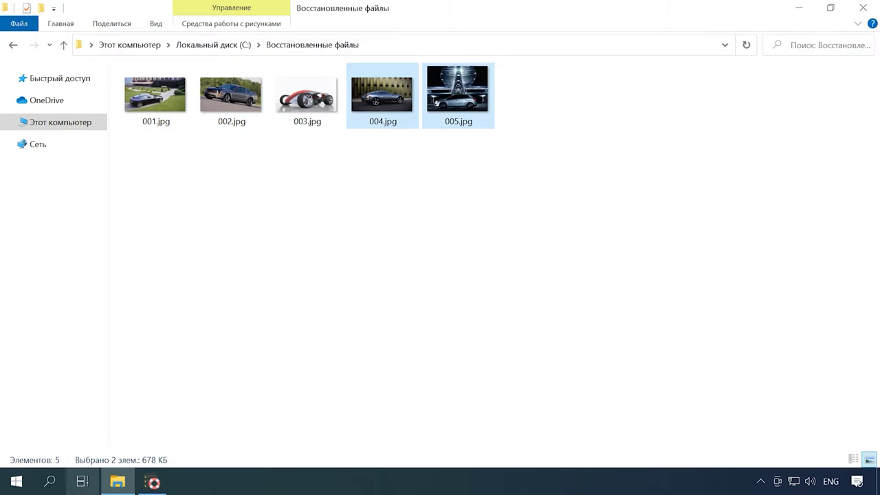